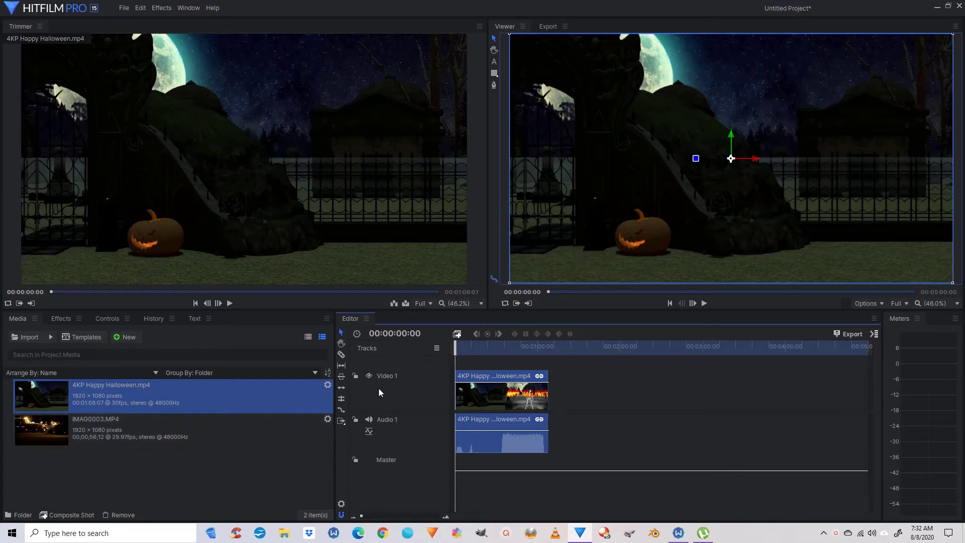
Insert a new video track above Video 1 and place the IMAG0003.MP4 clip at its start
{"action": "right_click", "coordinate": [382, 387]}
{"action": "left_click", "coordinate": [406, 391]}
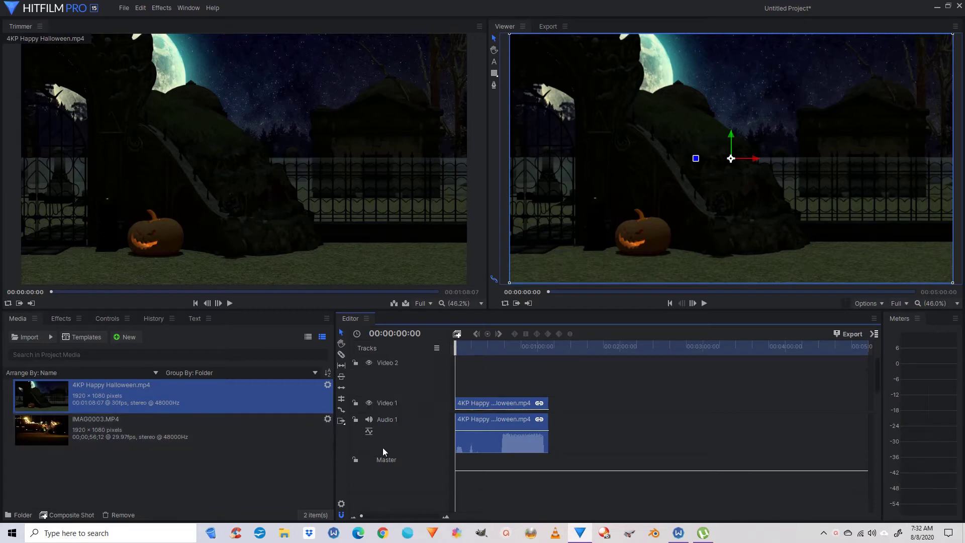
{"action": "left_click_drag", "start_coordinate": [112, 430], "coordinate": [451, 384]}
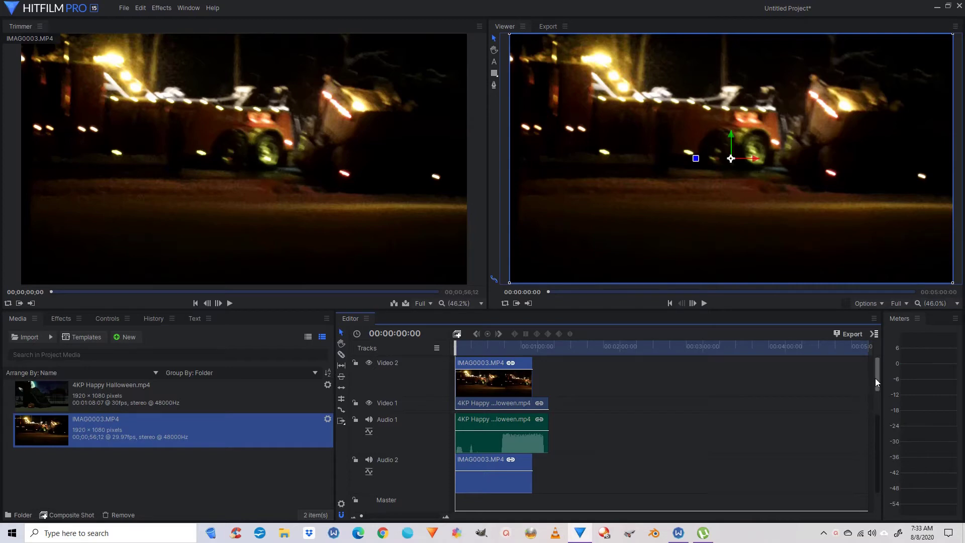
{"action": "left_click_drag", "start_coordinate": [876, 378], "coordinate": [880, 389]}
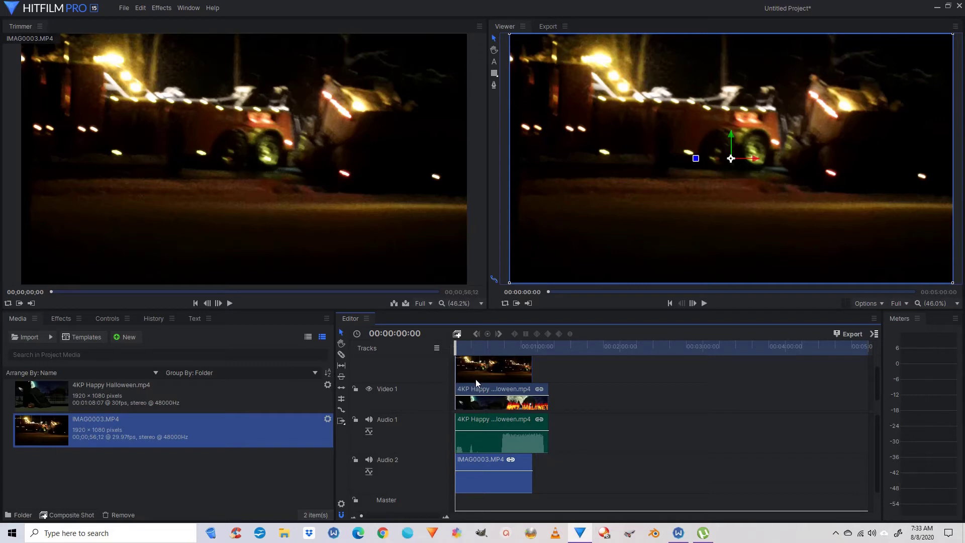
Lower the IMAG0003.MP4 audio level to -60 dB and play the timeline from the start to 00:00:13:08
{"action": "left_click_drag", "start_coordinate": [477, 469], "coordinate": [476, 498]}
{"action": "left_click", "coordinate": [704, 304]}
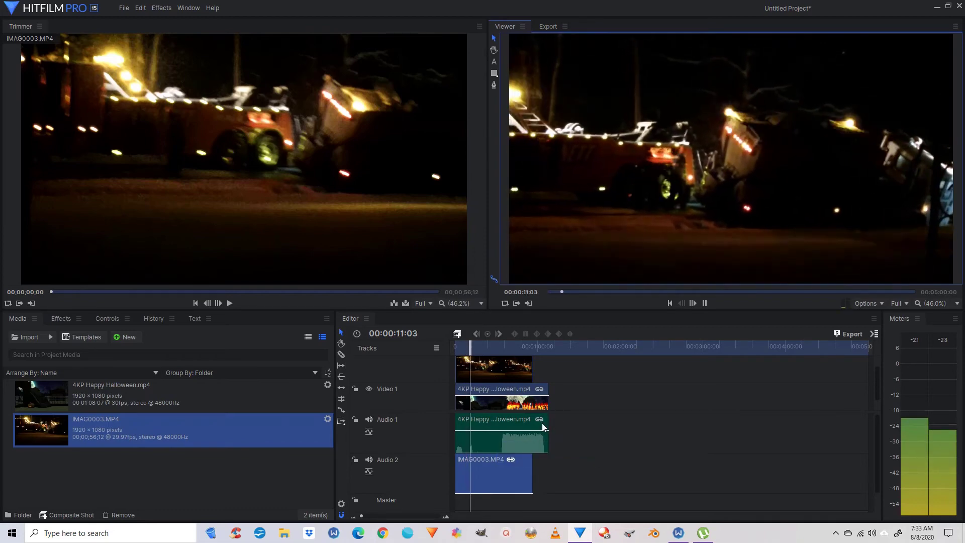
{"action": "left_click", "coordinate": [704, 303]}
Slice the IMAG0003.MP4 clip at 00:00:13:08 and again near its middle, and delete the section between the cuts
{"action": "left_click", "coordinate": [489, 393]}
{"action": "left_click", "coordinate": [341, 356]}
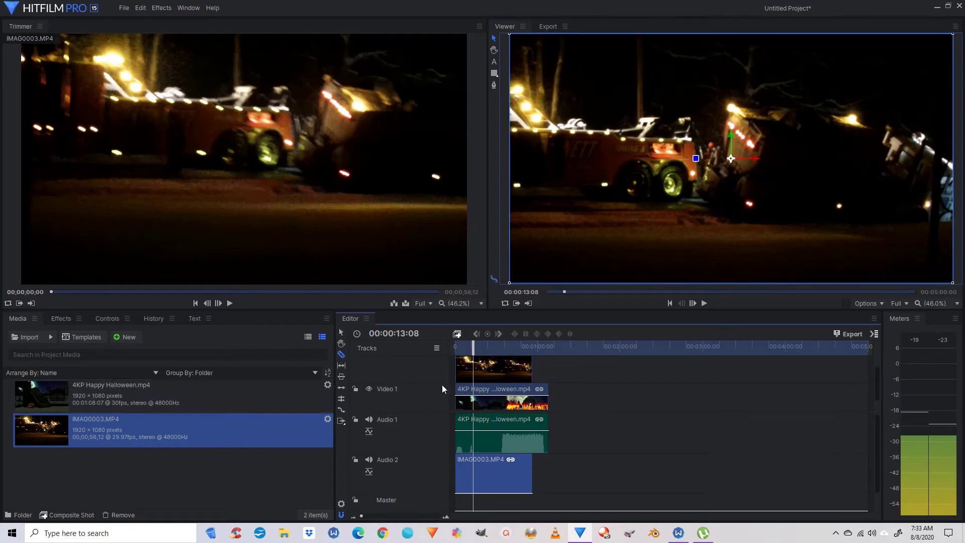
{"action": "left_click", "coordinate": [477, 373]}
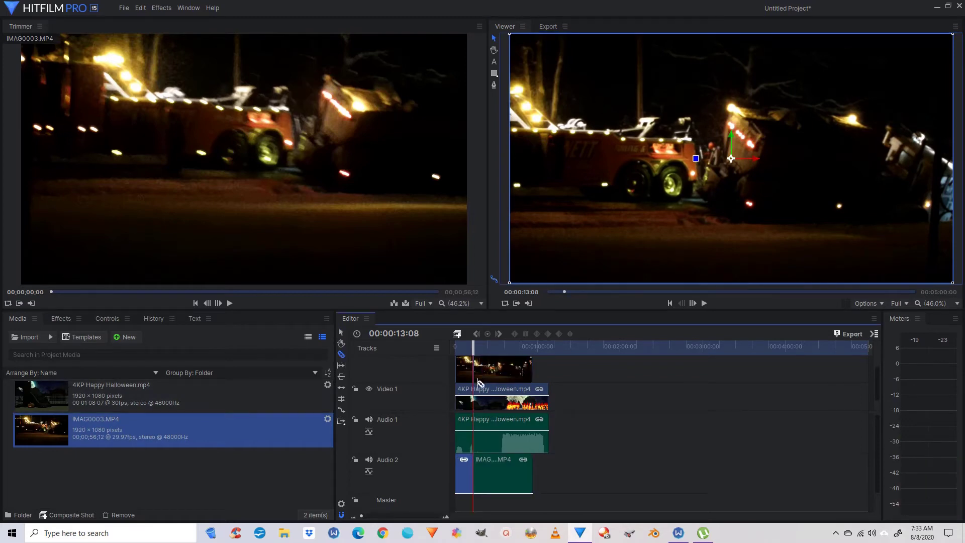
{"action": "left_click", "coordinate": [500, 375]}
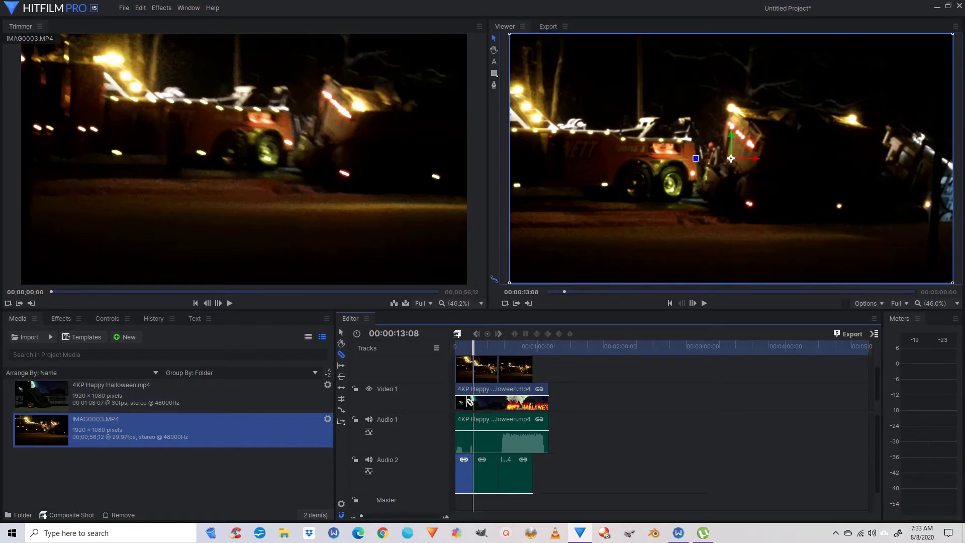
{"action": "left_click", "coordinate": [484, 376]}
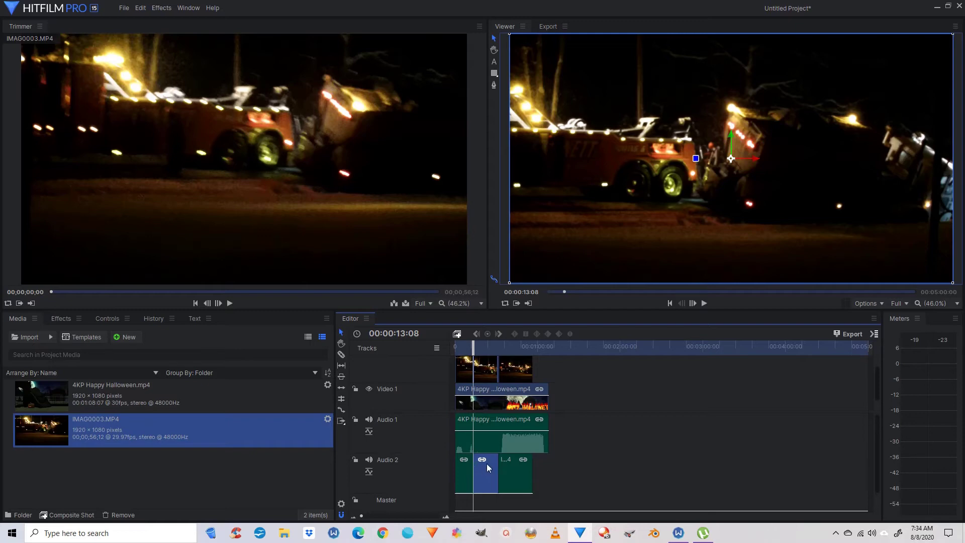
{"action": "key", "text": "Delete"}
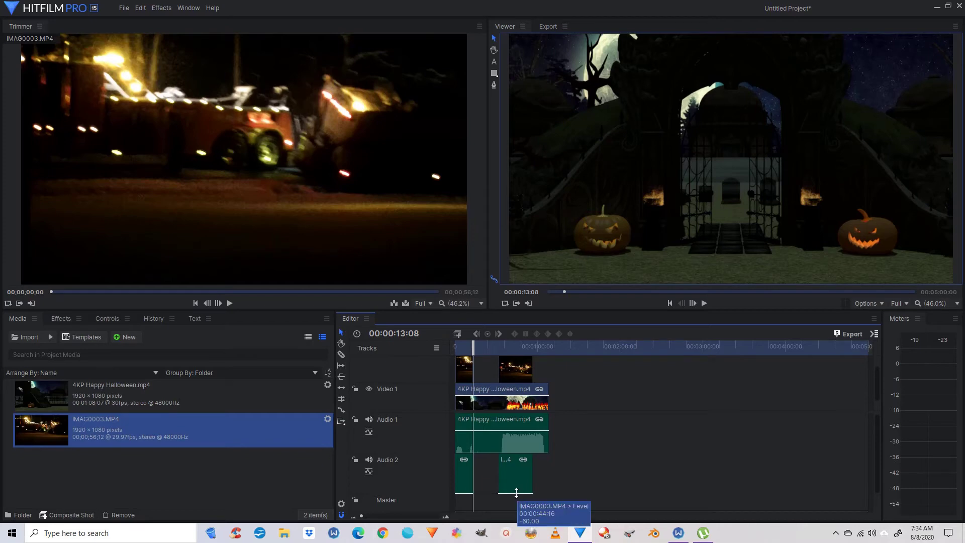
Raise the audio level of the second IMAG0003.MP4 segment and move the segment earlier to begin at about 20 seconds
{"action": "left_click_drag", "start_coordinate": [516, 493], "coordinate": [518, 469]}
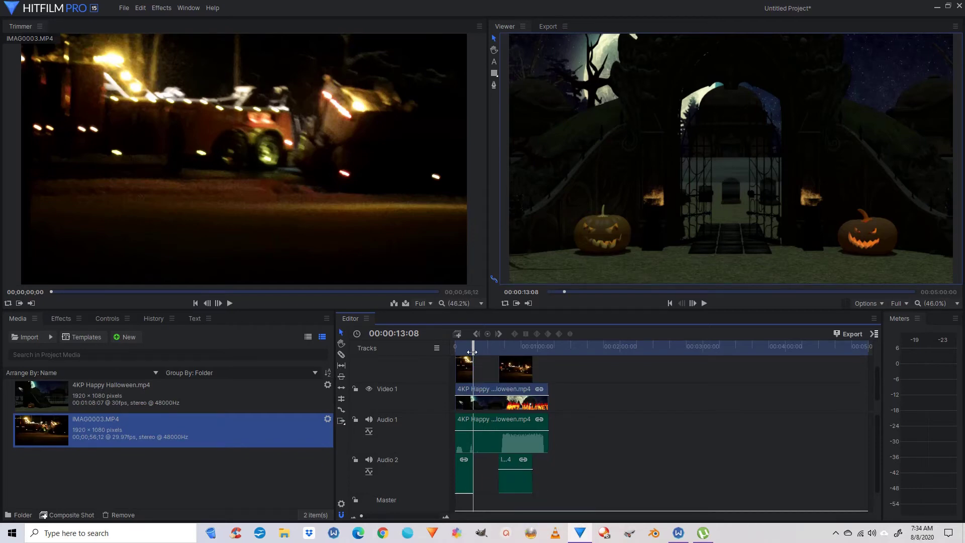
{"action": "left_click_drag", "start_coordinate": [473, 346], "coordinate": [493, 353]}
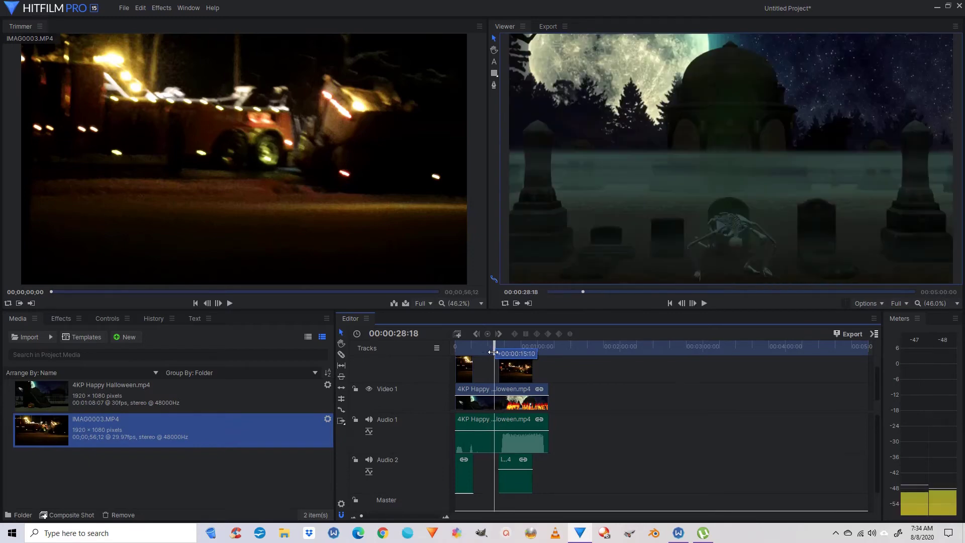
{"action": "left_click_drag", "start_coordinate": [518, 461], "coordinate": [502, 463]}
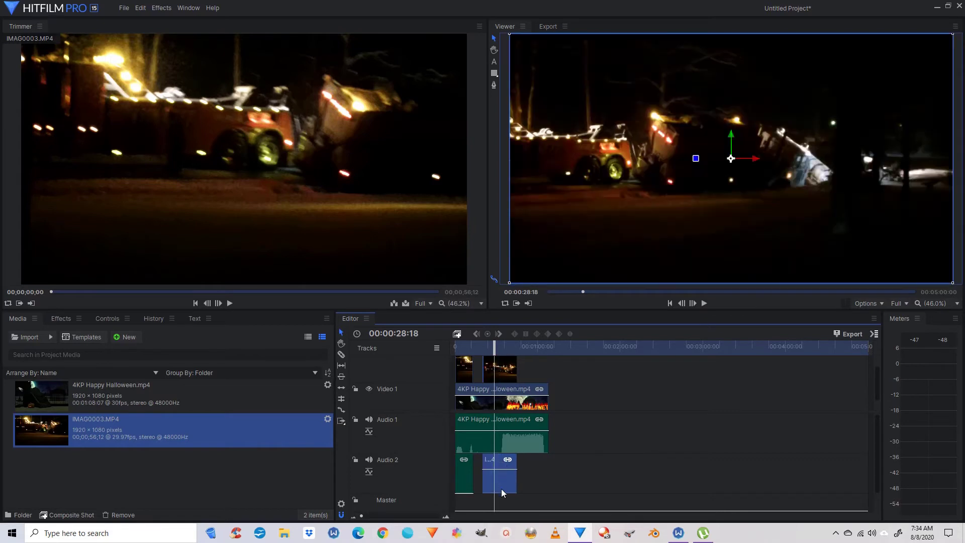
Play the timeline from the start through the second IMAG0003.MP4 segment, stopping at 00:00:36:18
{"action": "left_click_drag", "start_coordinate": [494, 344], "coordinate": [451, 362]}
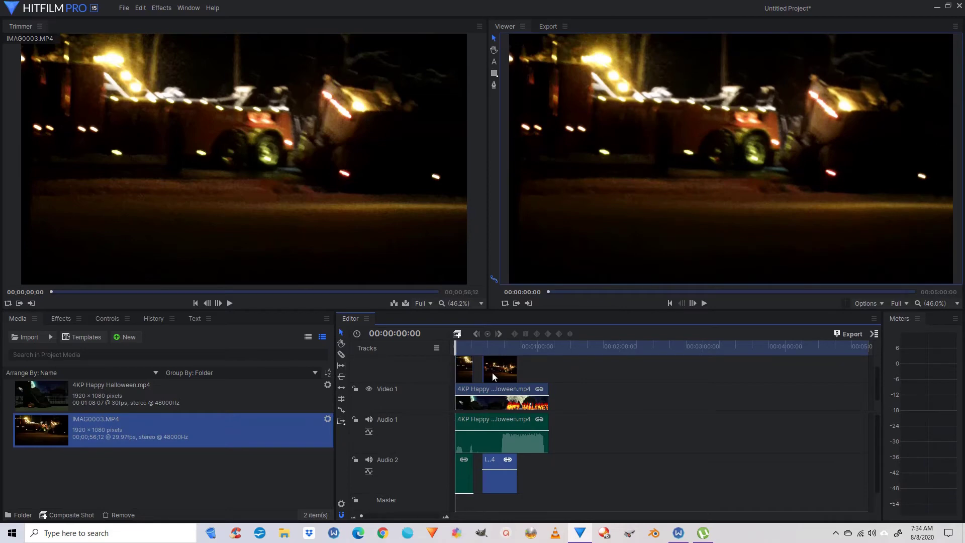
{"action": "left_click", "coordinate": [706, 302]}
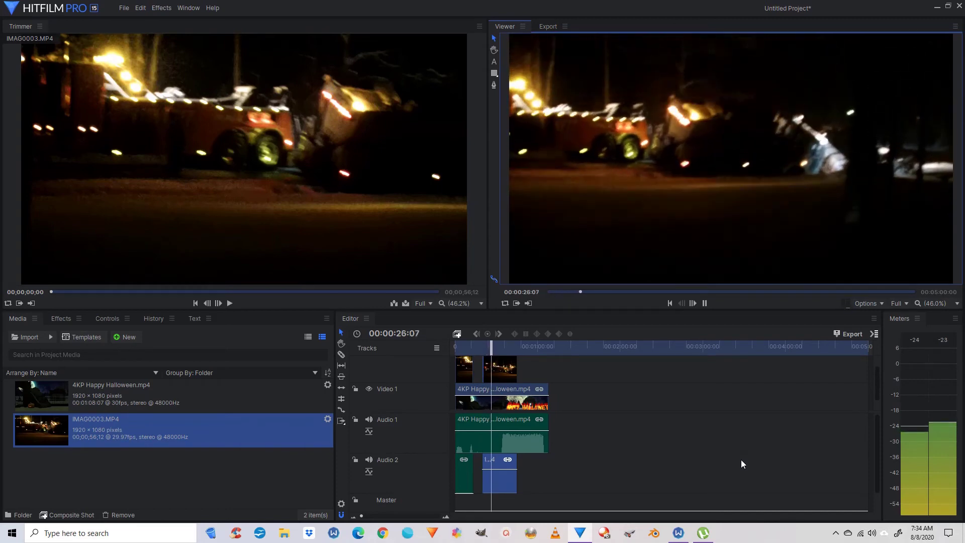
{"action": "left_click", "coordinate": [708, 306]}
{"action": "mouse_move", "coordinate": [678, 532]}
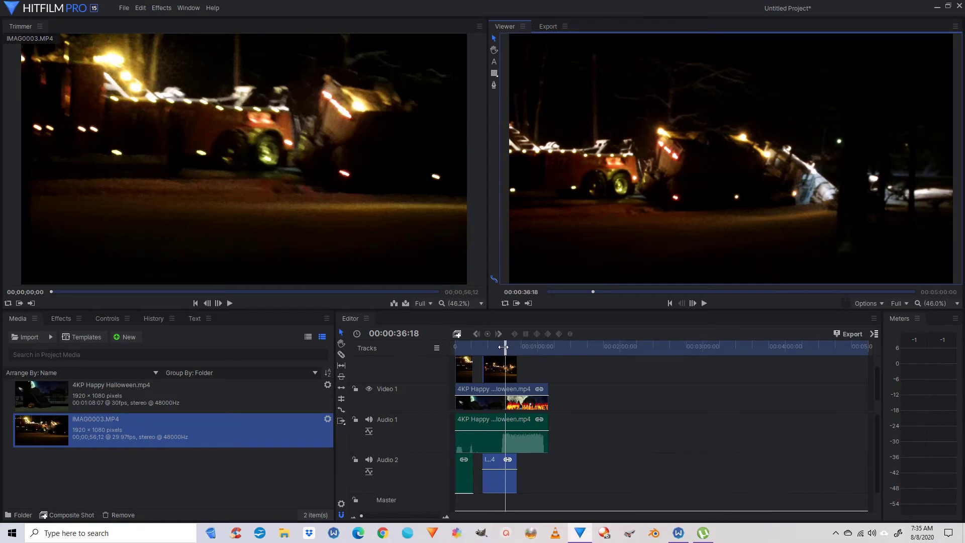
Keyframe the 4KP Happy Halloween.mp4 audio level at 00:00:32:07 and drop it to -60 dB one frame further on
{"action": "left_click_drag", "start_coordinate": [503, 347], "coordinate": [498, 355]}
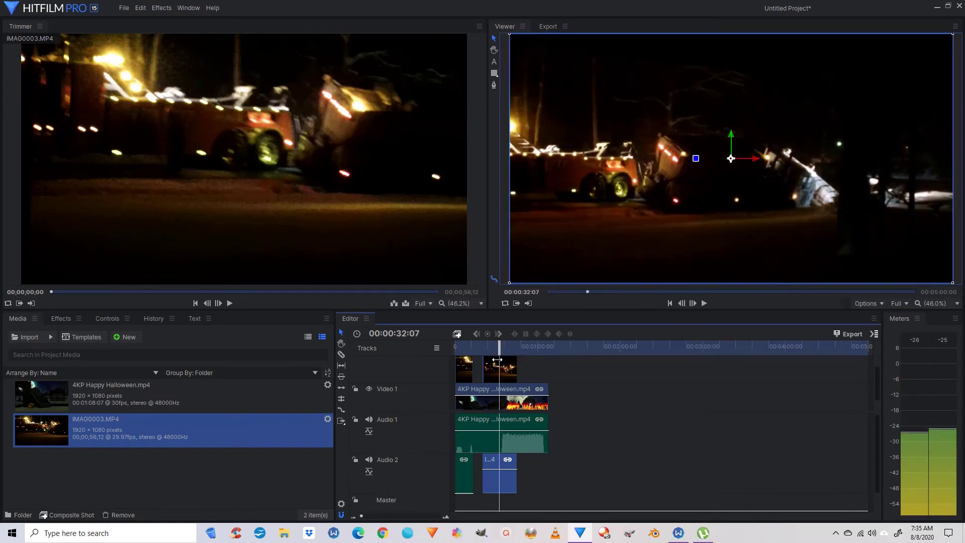
{"action": "left_click", "coordinate": [509, 437]}
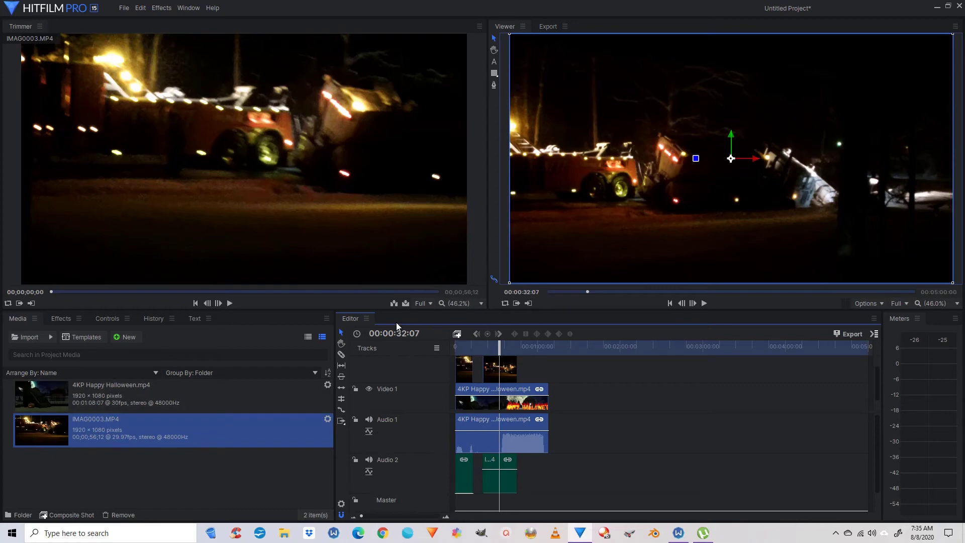
{"action": "left_click", "coordinate": [107, 319]}
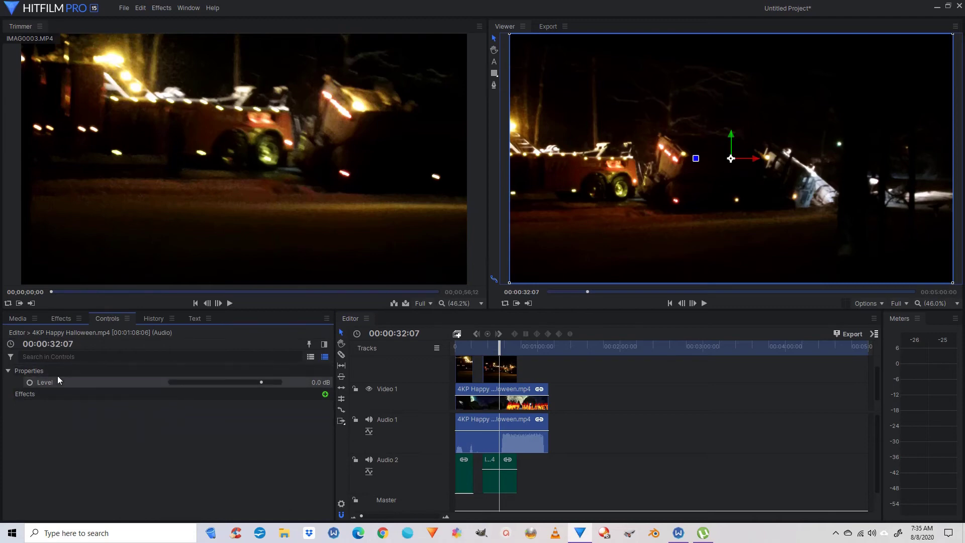
{"action": "left_click", "coordinate": [30, 383]}
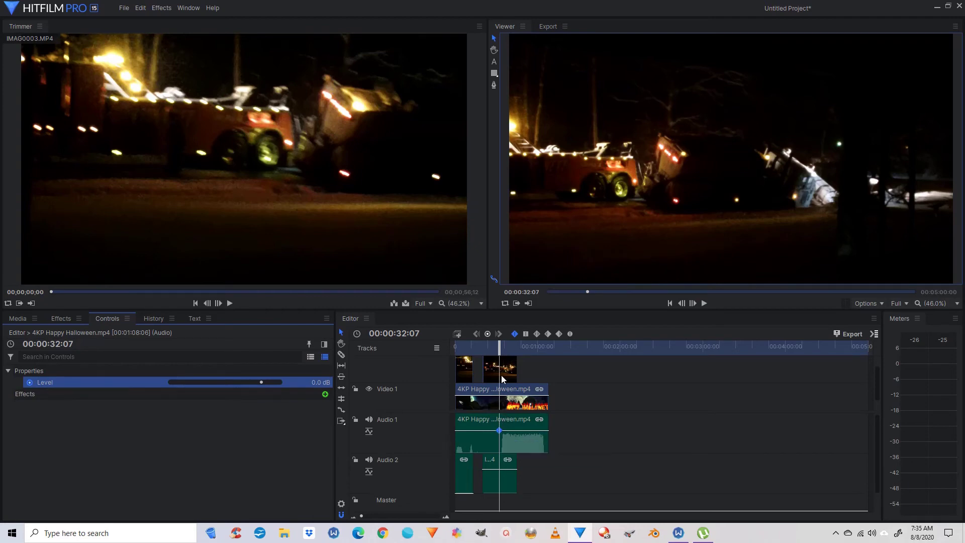
{"action": "left_click", "coordinate": [693, 304]}
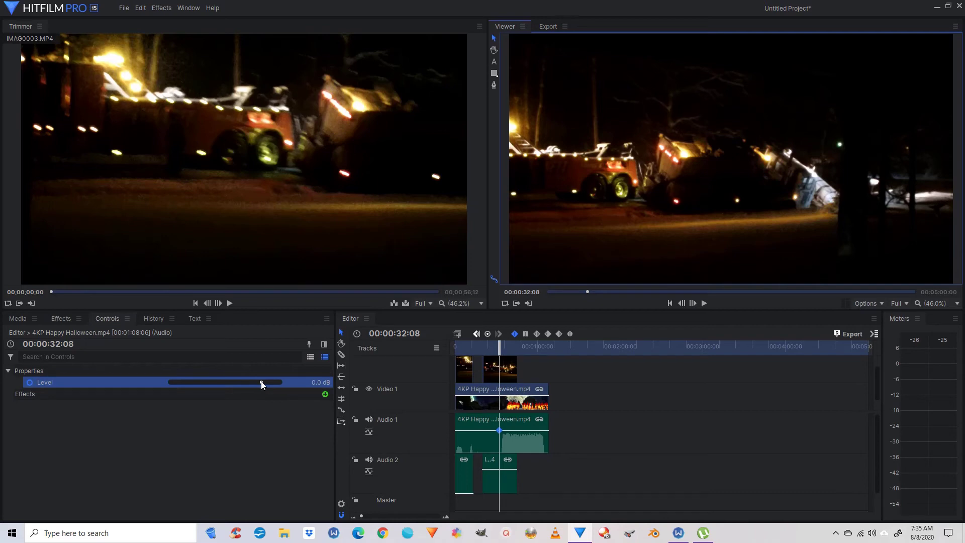
{"action": "left_click_drag", "start_coordinate": [261, 382], "coordinate": [107, 385]}
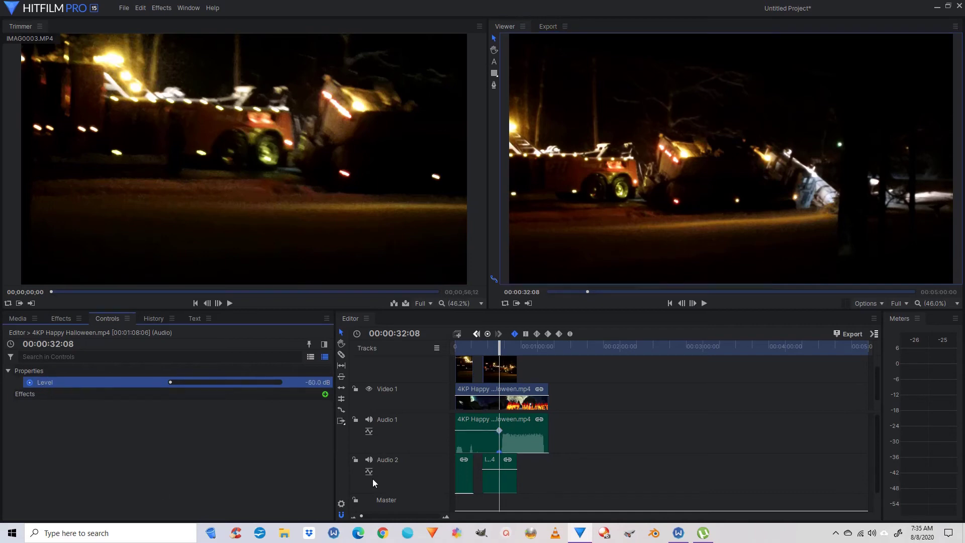
Play the timeline from 00:00:25:05 to 00:00:35:00 to check the keyframed drop in the Halloween audio
{"action": "left_click_drag", "start_coordinate": [499, 347], "coordinate": [457, 360]}
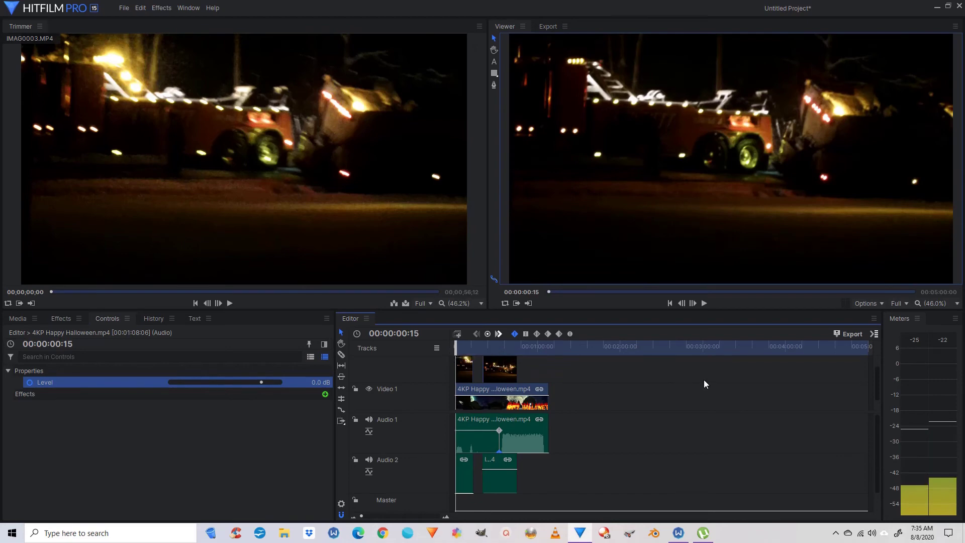
{"action": "left_click", "coordinate": [487, 344]}
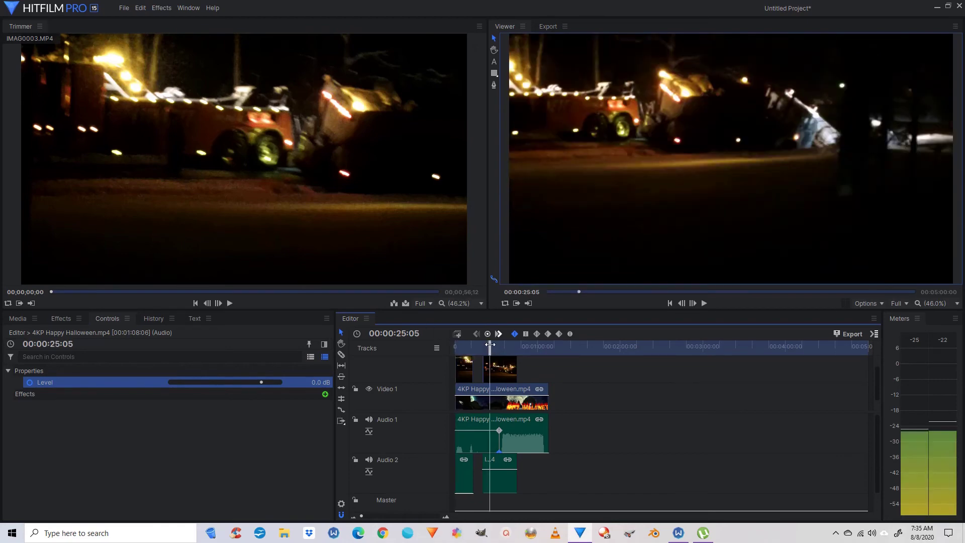
{"action": "left_click", "coordinate": [704, 303]}
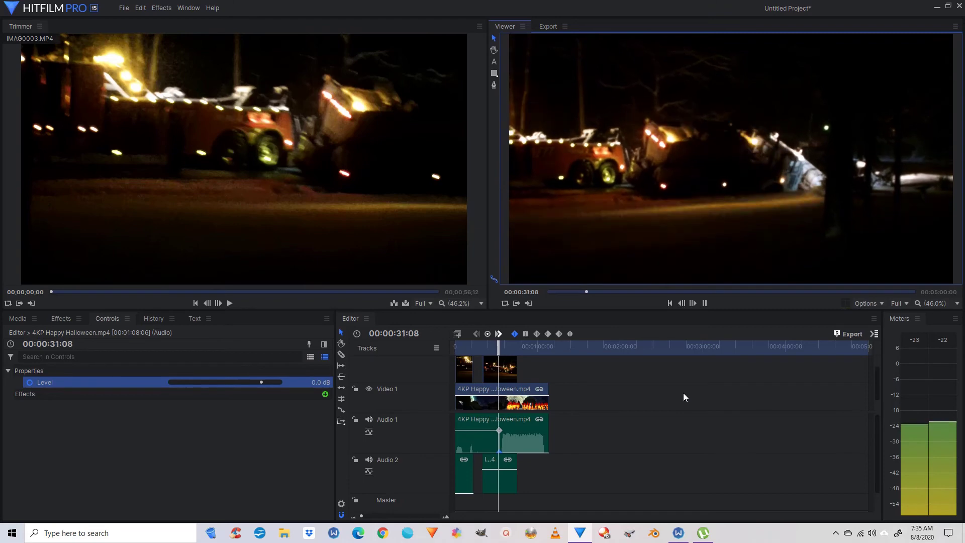
{"action": "left_click", "coordinate": [704, 304]}
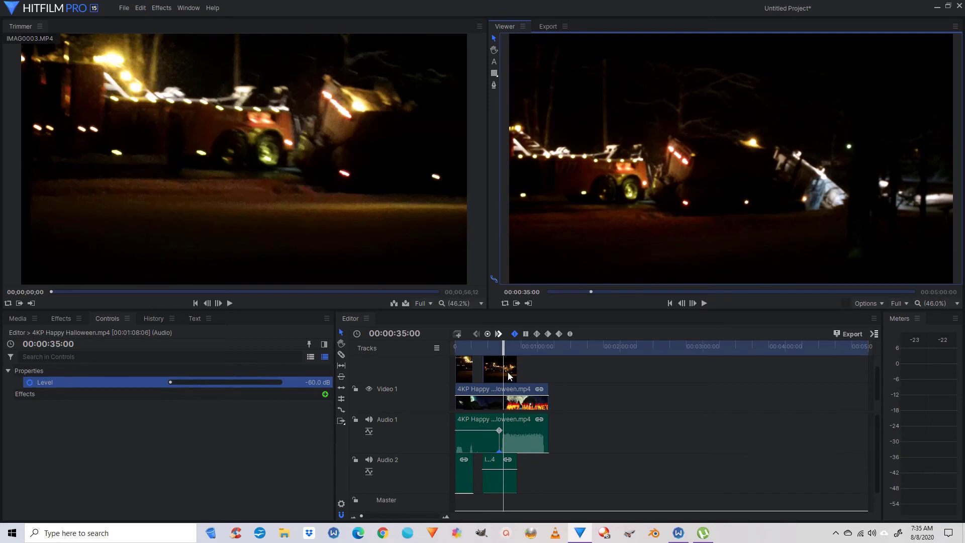
Slice the second IMAG0003.MP4 segment at 00:00:35:00 and set the opacity of its latter part to 0%
{"action": "left_click", "coordinate": [342, 355]}
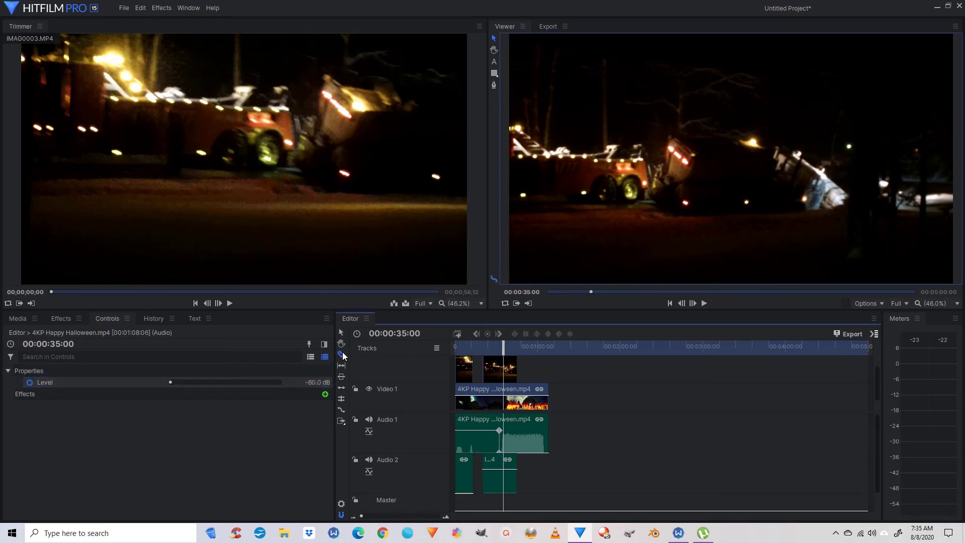
{"action": "left_click", "coordinate": [506, 371]}
{"action": "left_click", "coordinate": [513, 377]}
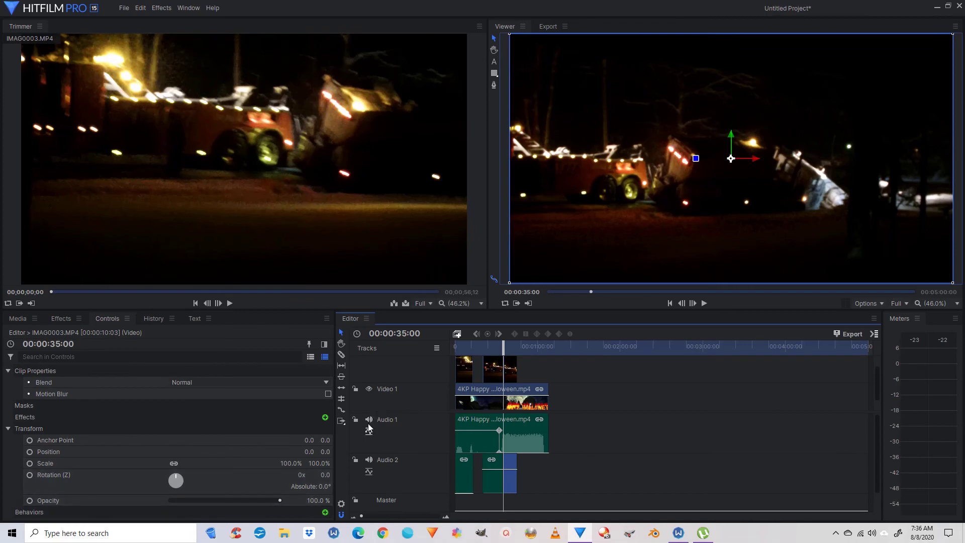
{"action": "left_click_drag", "start_coordinate": [500, 344], "coordinate": [505, 350]}
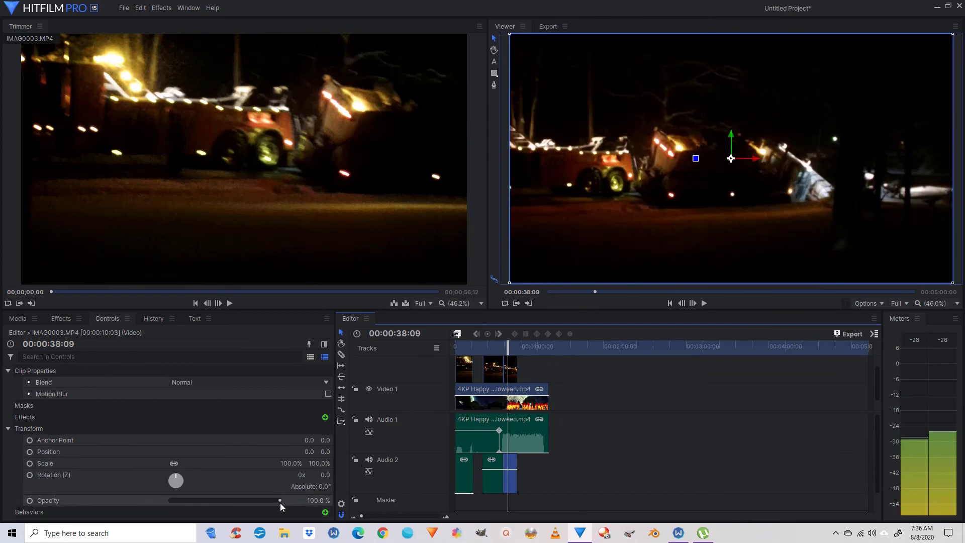
{"action": "left_click_drag", "start_coordinate": [280, 500], "coordinate": [126, 505]}
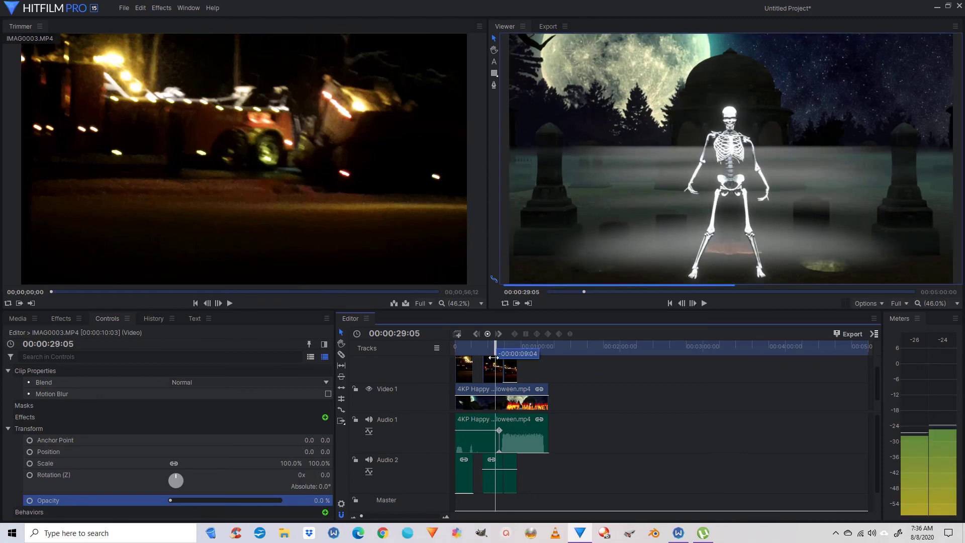
Play the timeline from 00:00:24:24 to review the switch from the IMAG0003.MP4 picture to the Halloween video
{"action": "left_click_drag", "start_coordinate": [509, 353], "coordinate": [489, 362]}
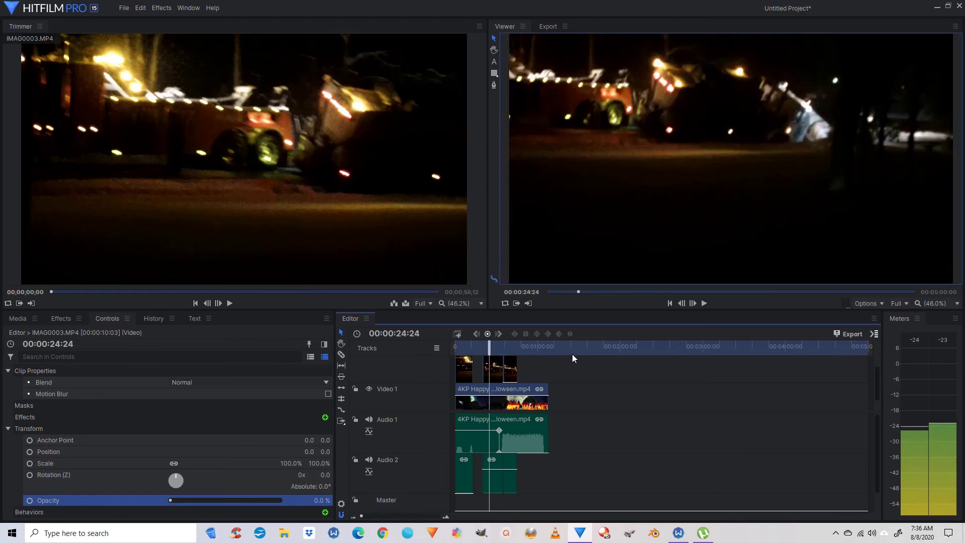
{"action": "left_click", "coordinate": [703, 304]}
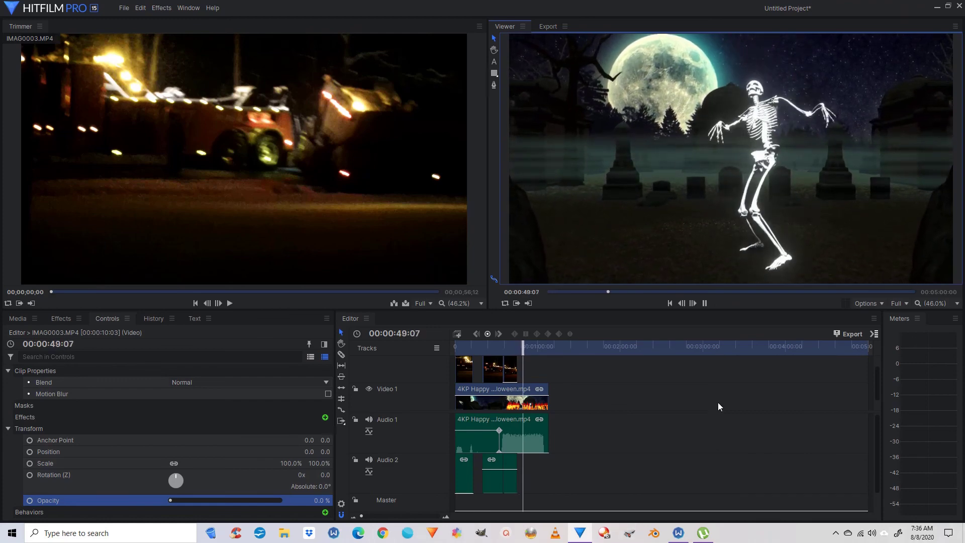
{"action": "left_click", "coordinate": [835, 534]}
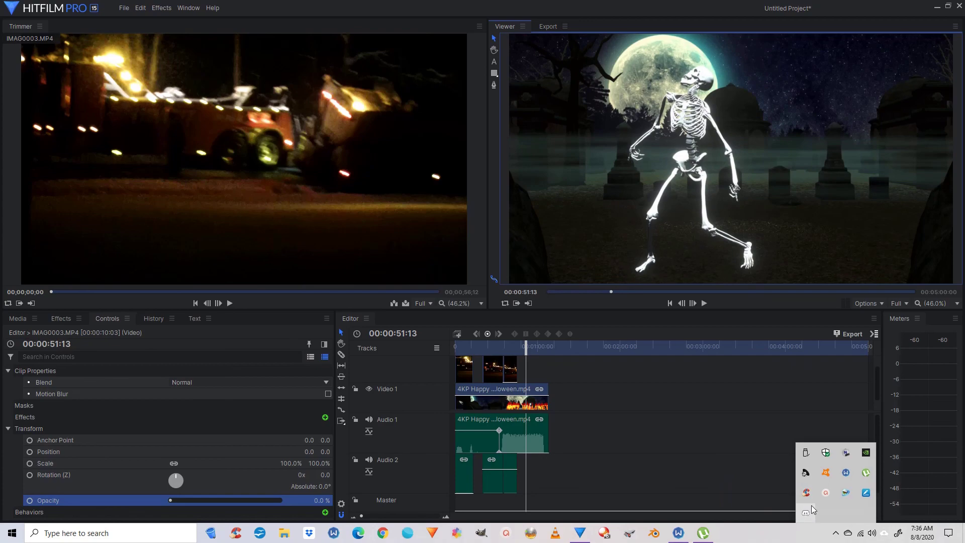